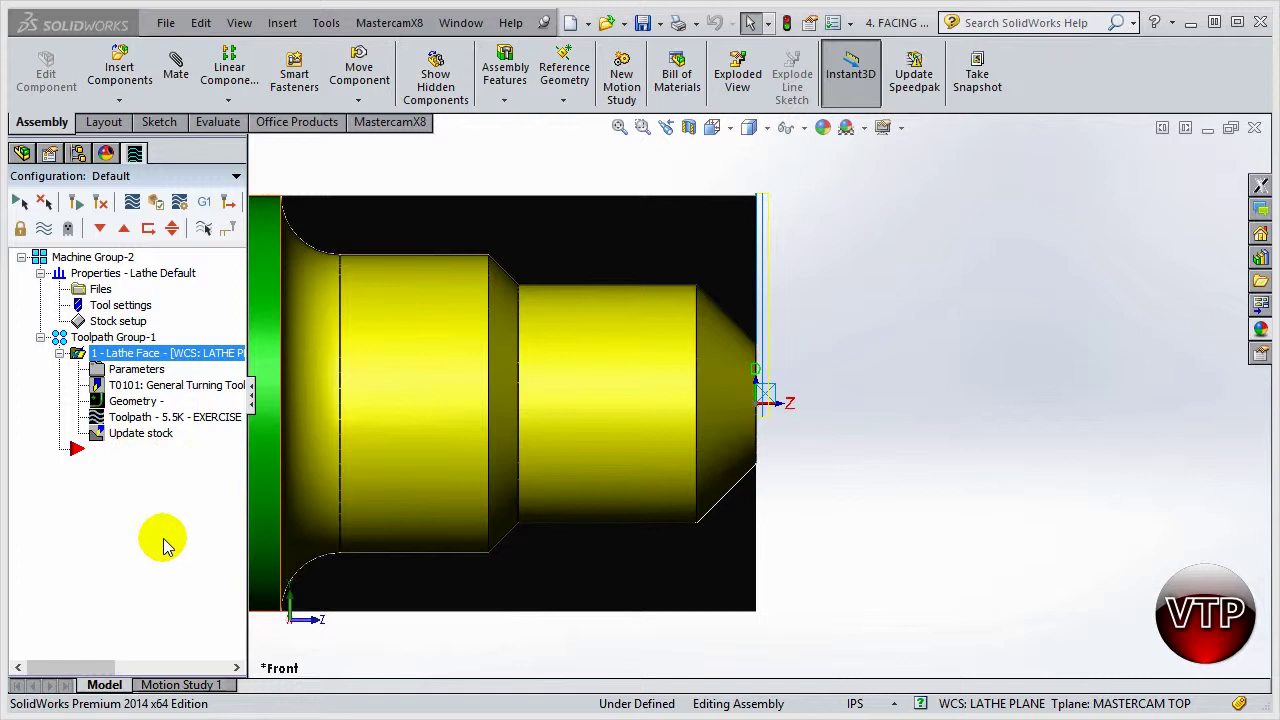
- Widen the toolpath panel so the Lathe Face operation and T0101 ROUGH FACE RIGHT - 80 DEG tool are readable
left_click_drag(253, 400, 855, 408)
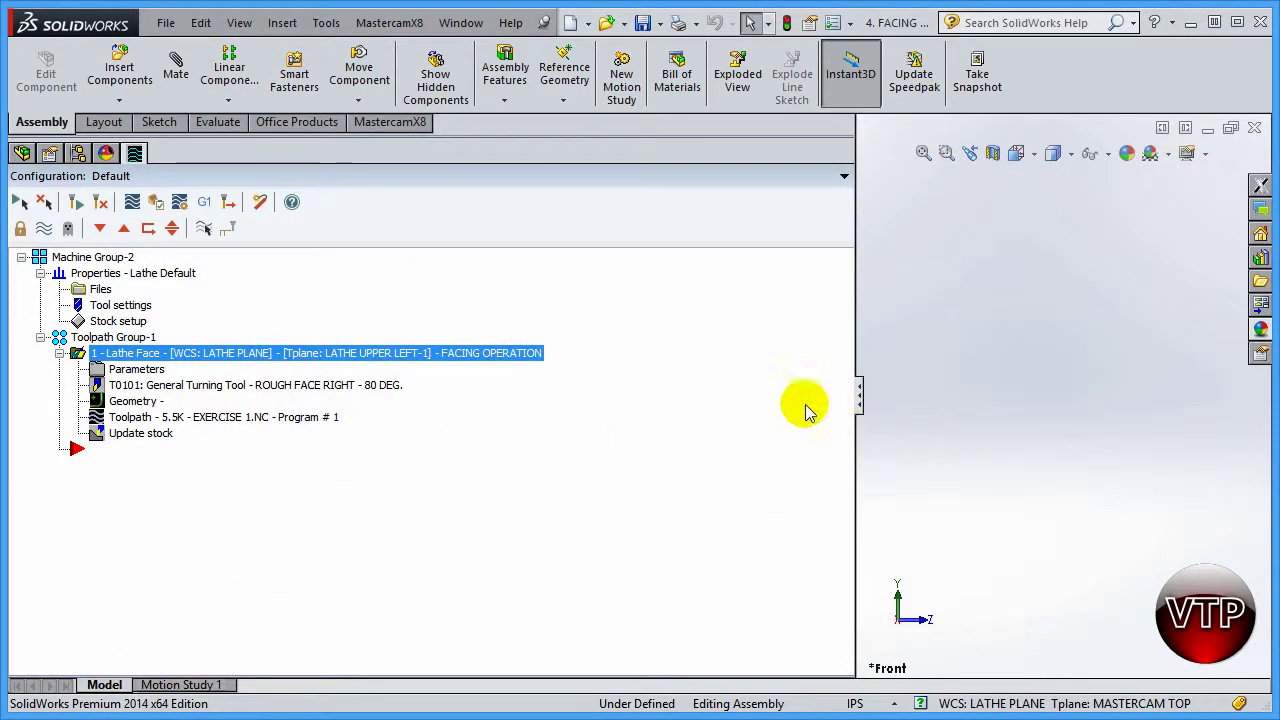
double_click(130, 369)
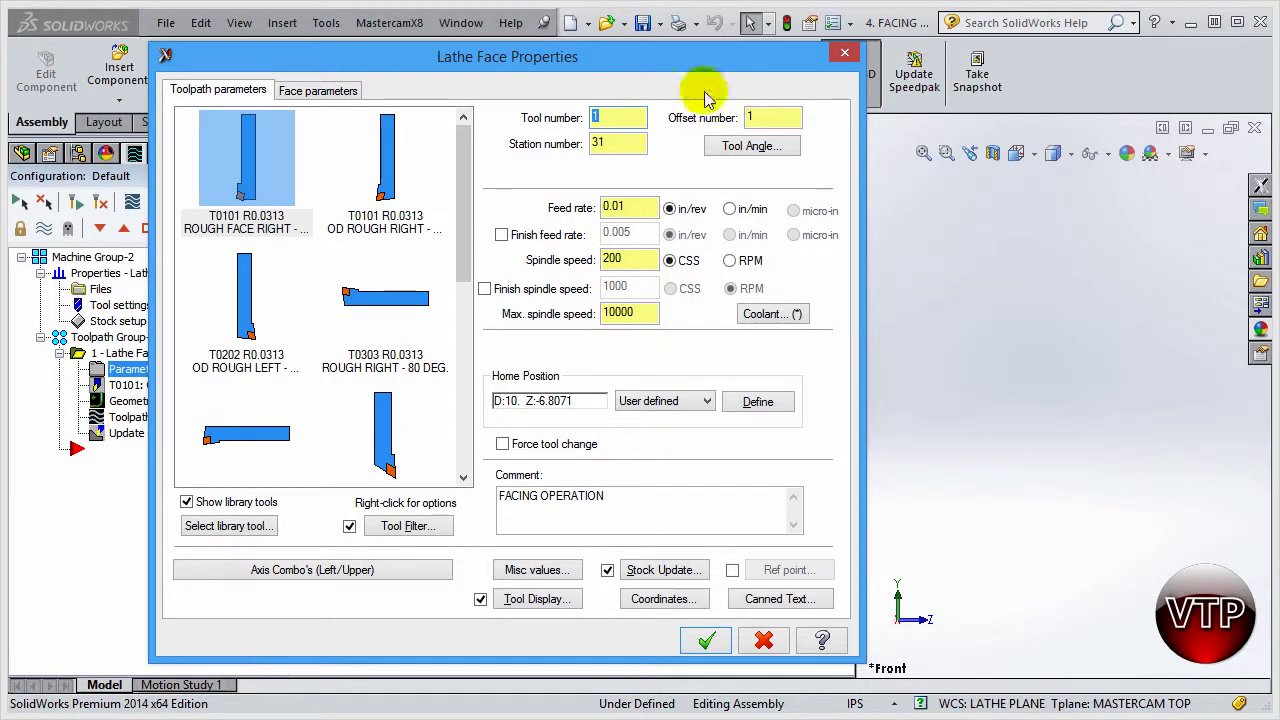
left_click(340, 91)
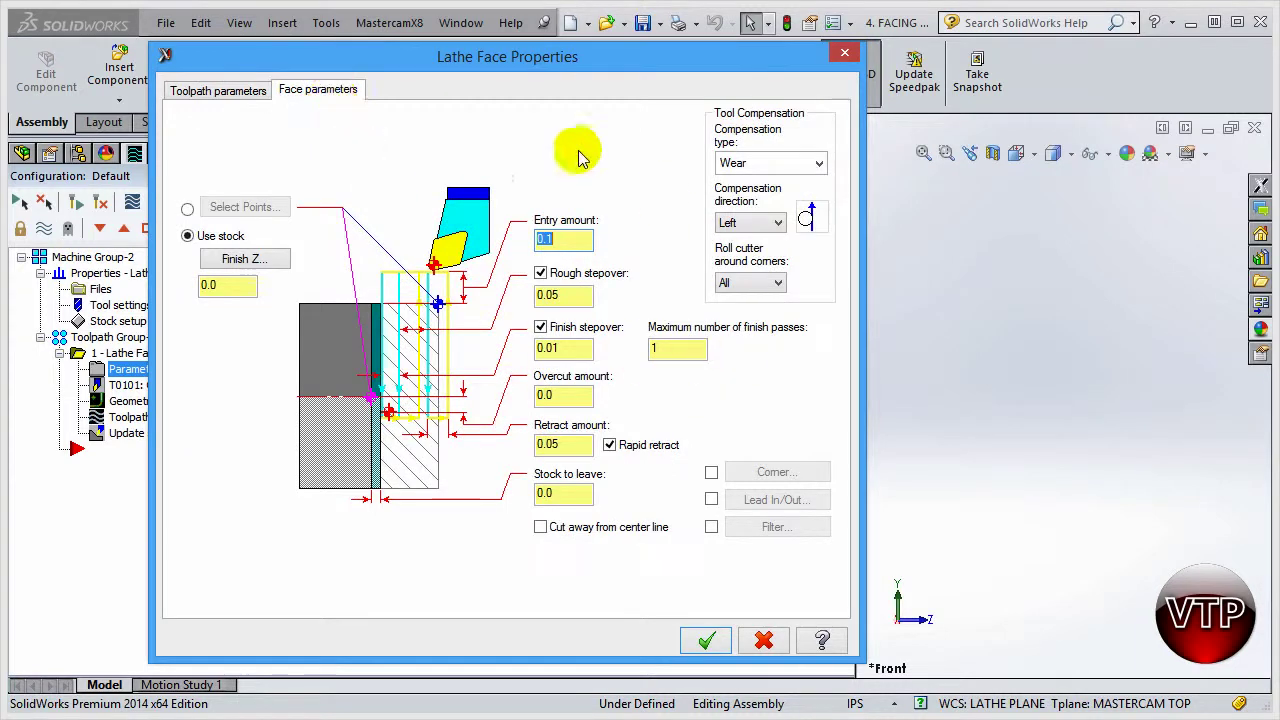
left_click(760, 640)
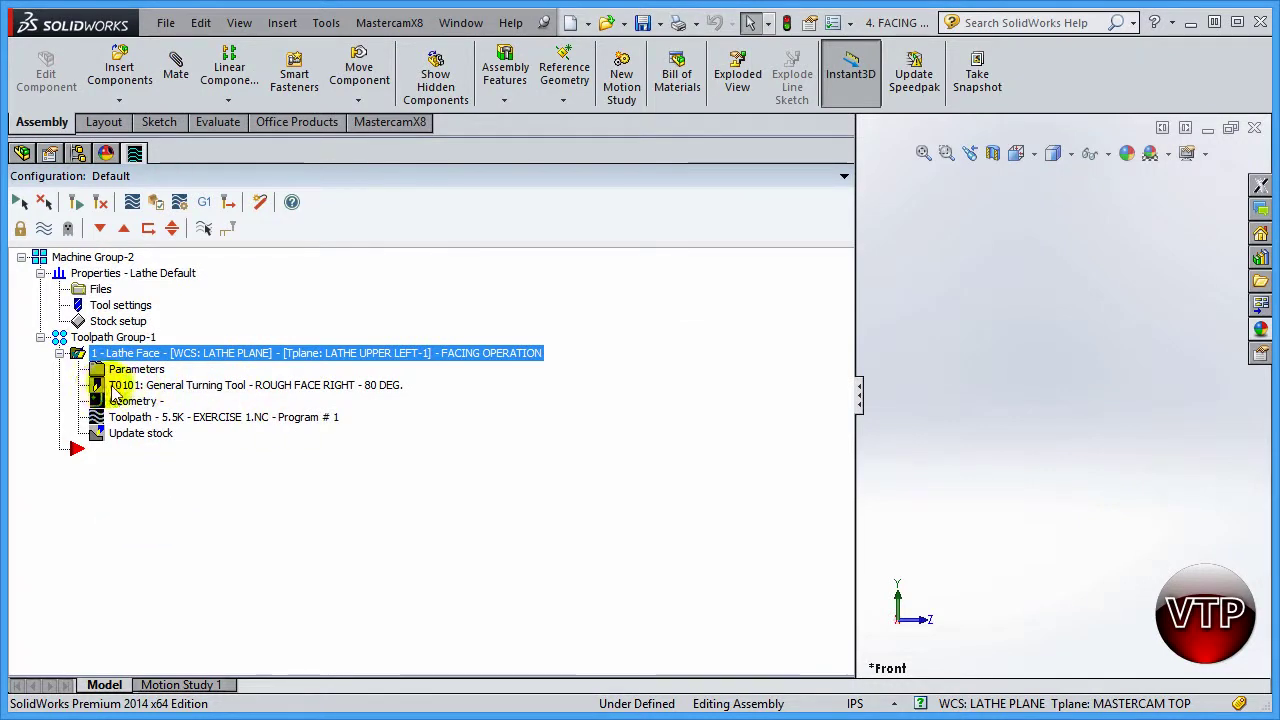
- Open the T0101 tool definition, move it fully into view, and check its K (15 deg. end clr.) holder with 0.75 shank
double_click(171, 386)
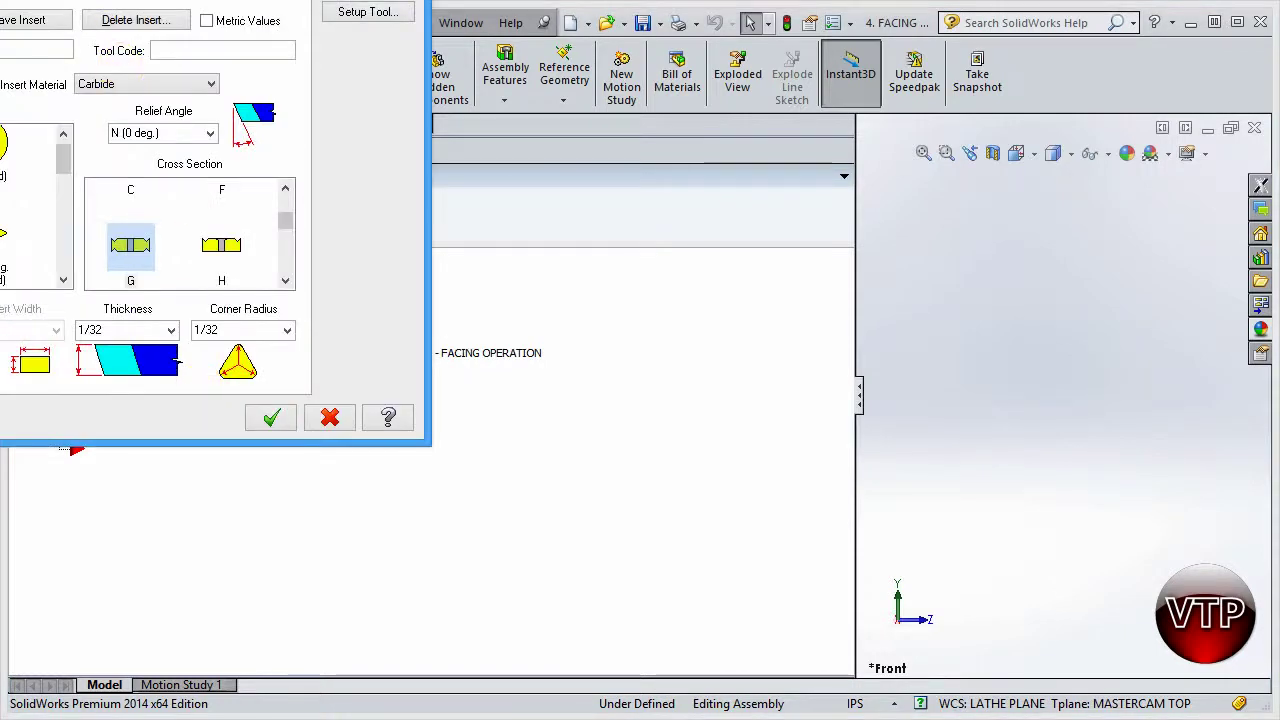
key("alt+space")
key("m")
left_click(443, 100)
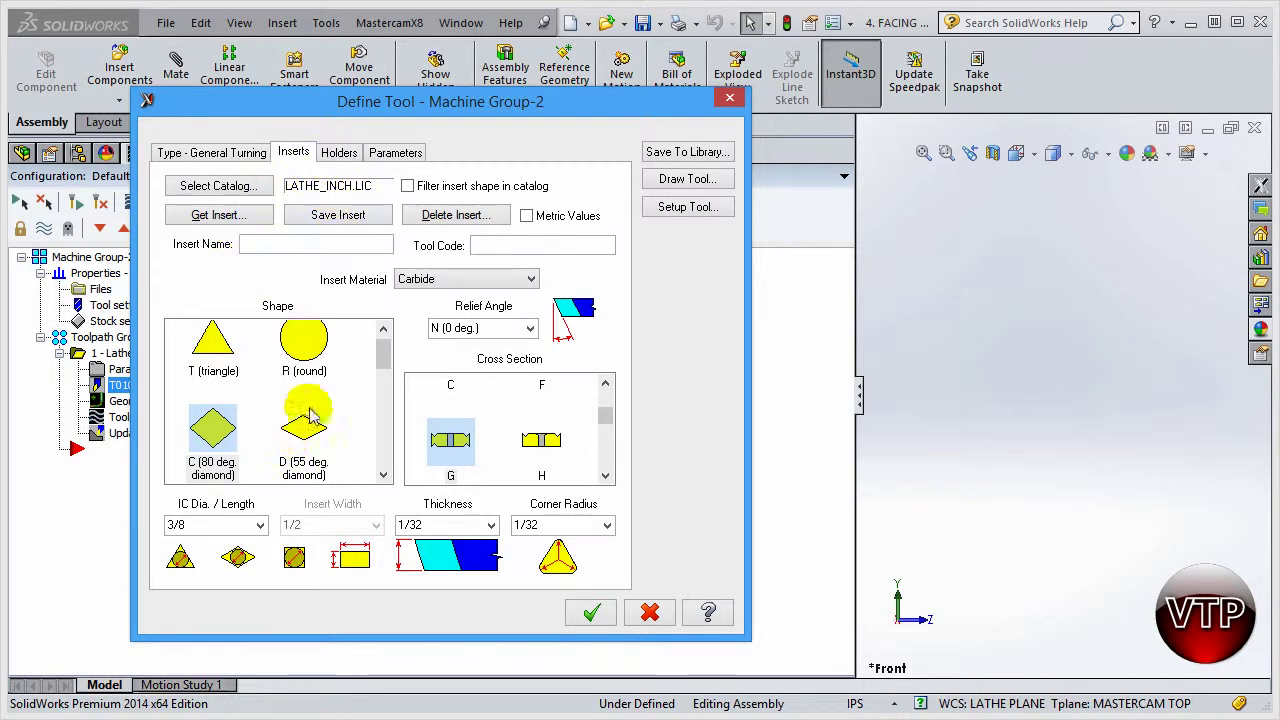
left_click(339, 155)
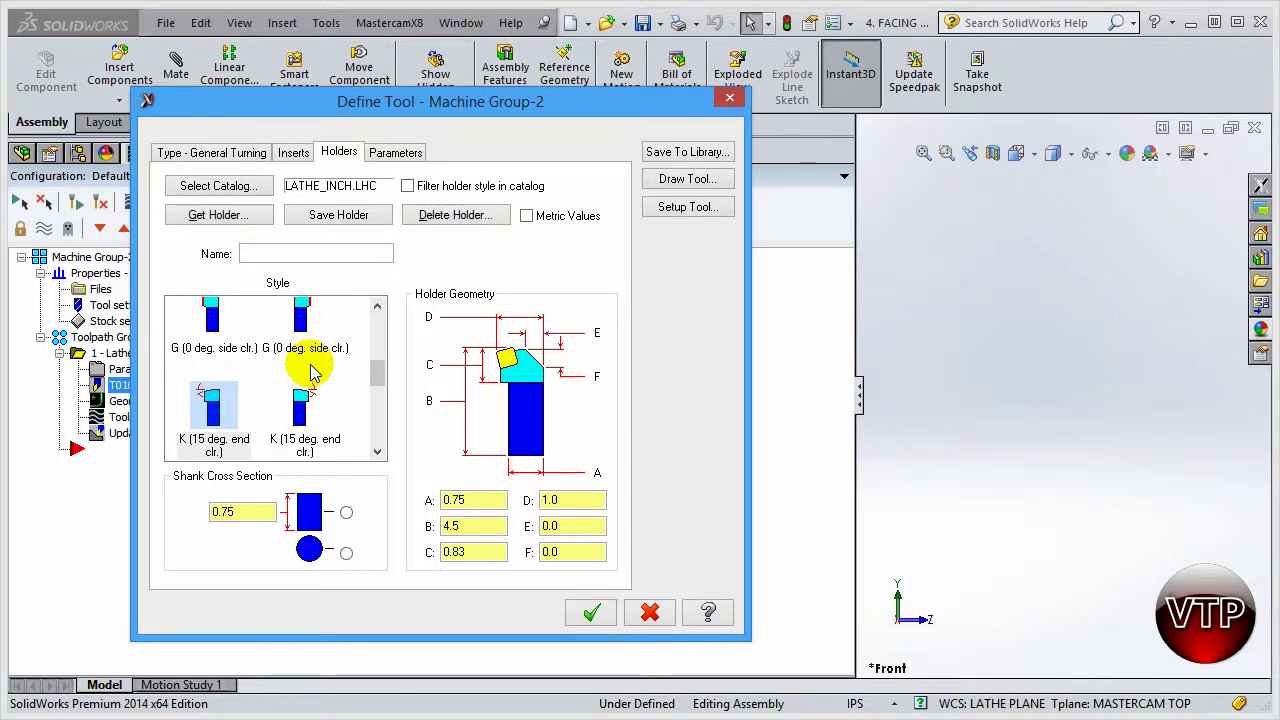
- Check T0101's cutting parameters, draw its shape in the graphics area, then close Define Tool without changes
left_click(393, 153)
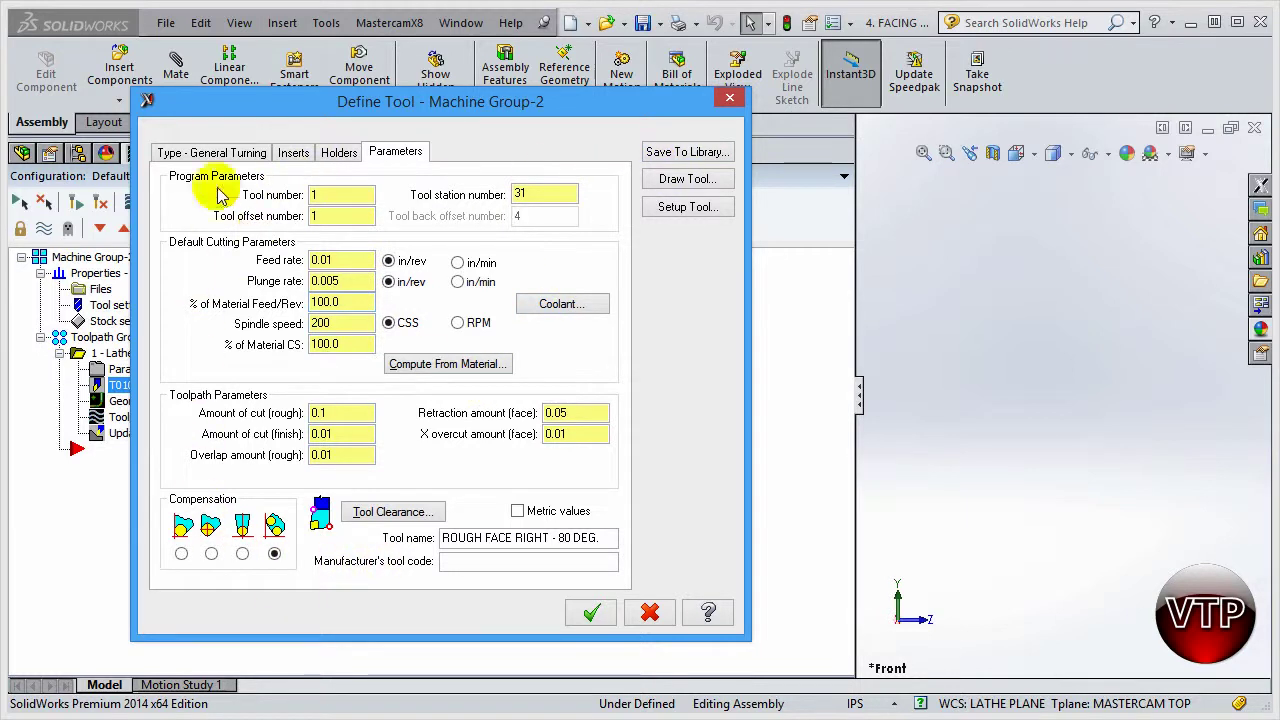
left_click(188, 155)
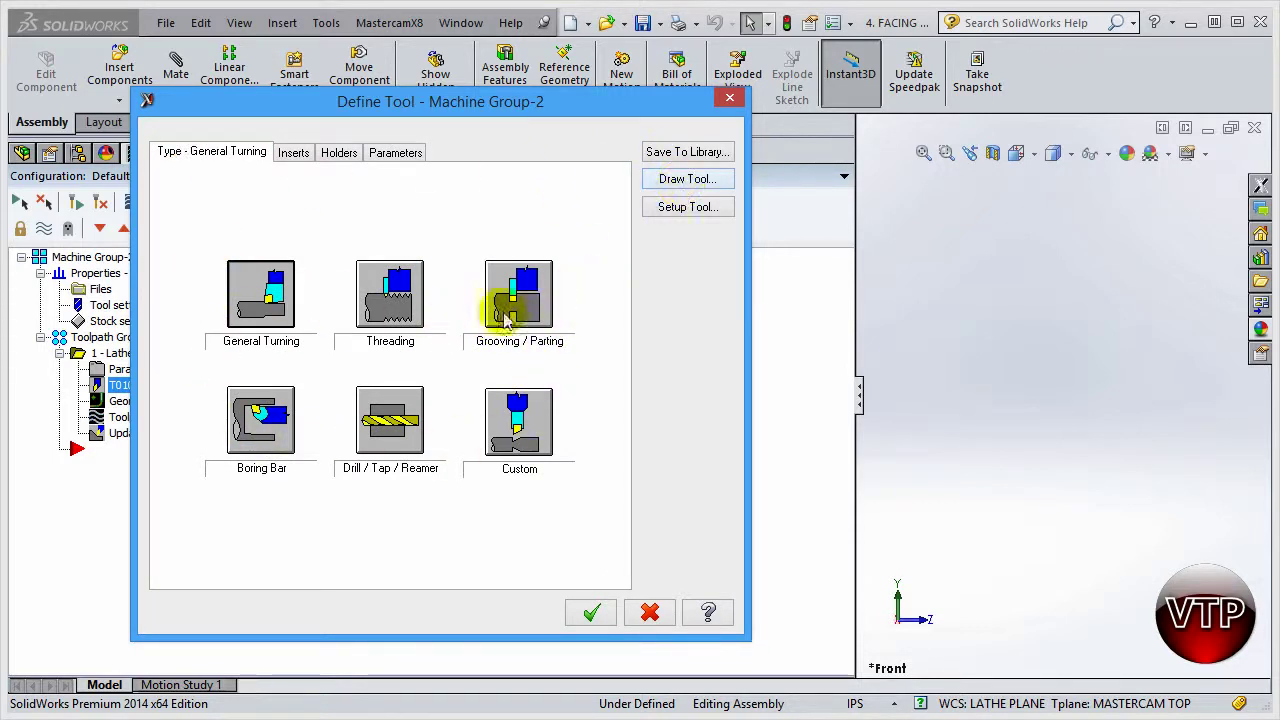
left_click(685, 180)
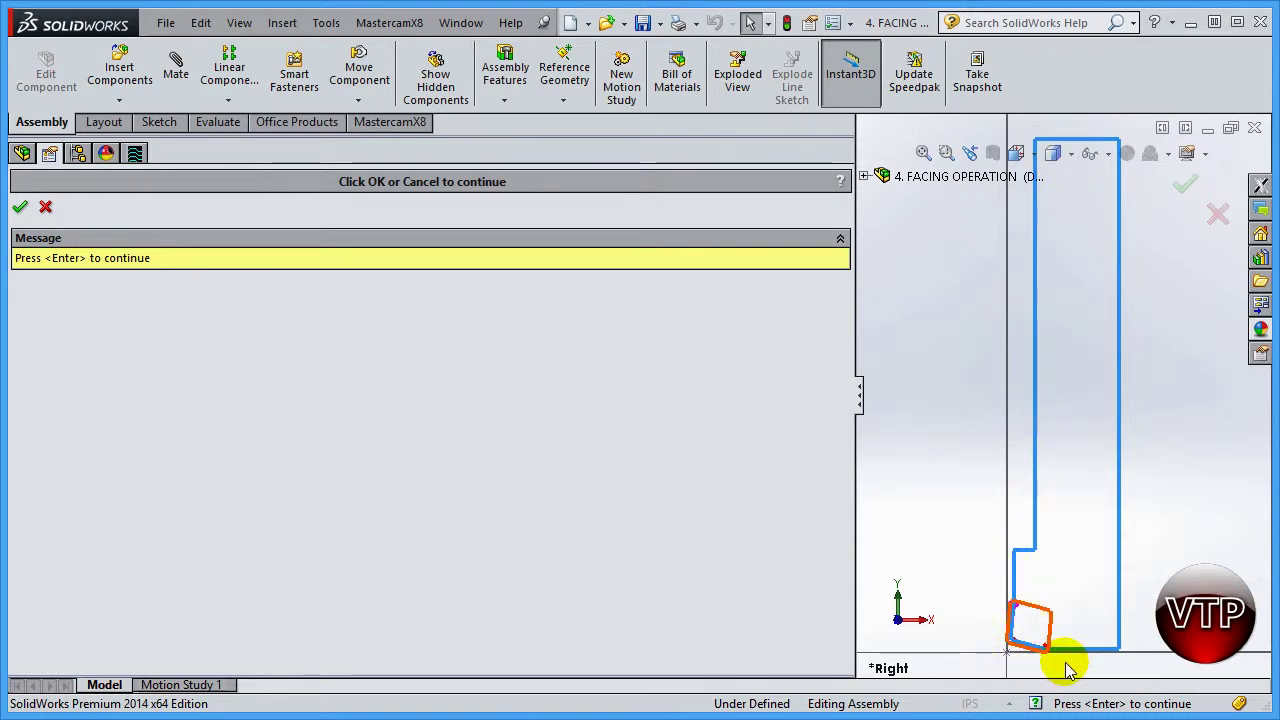
left_click(45, 207)
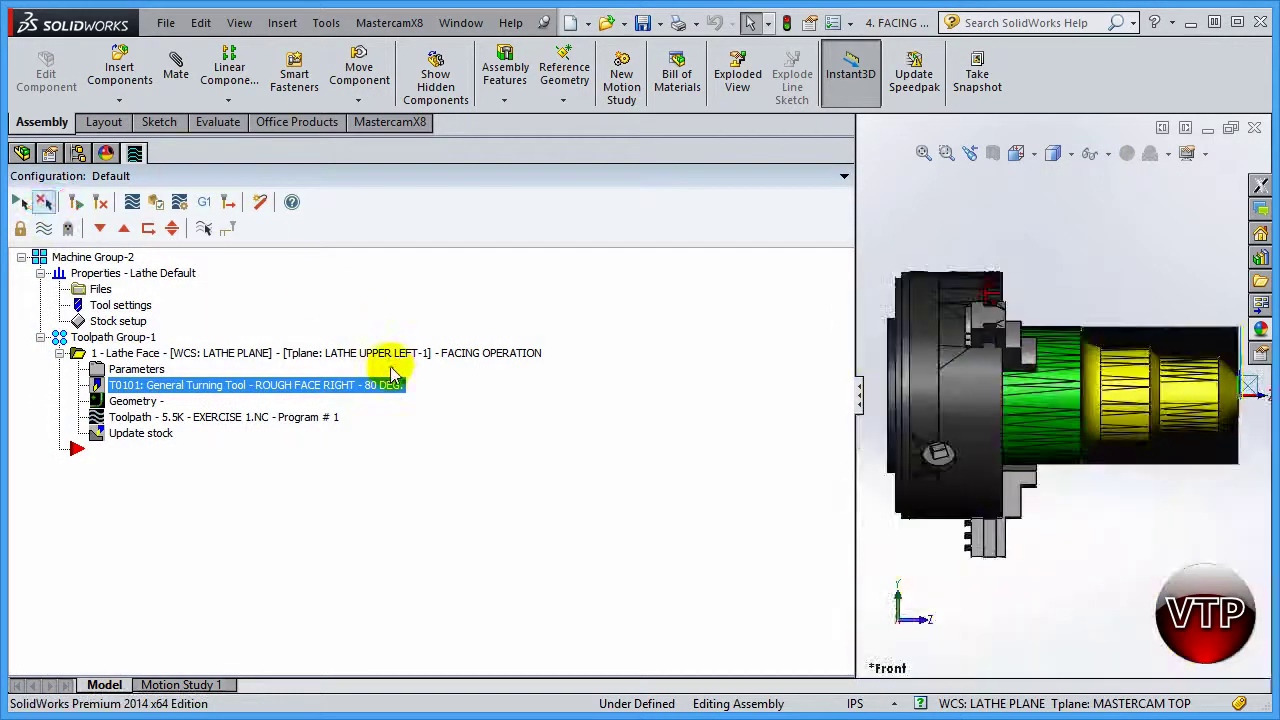
left_click(395, 384)
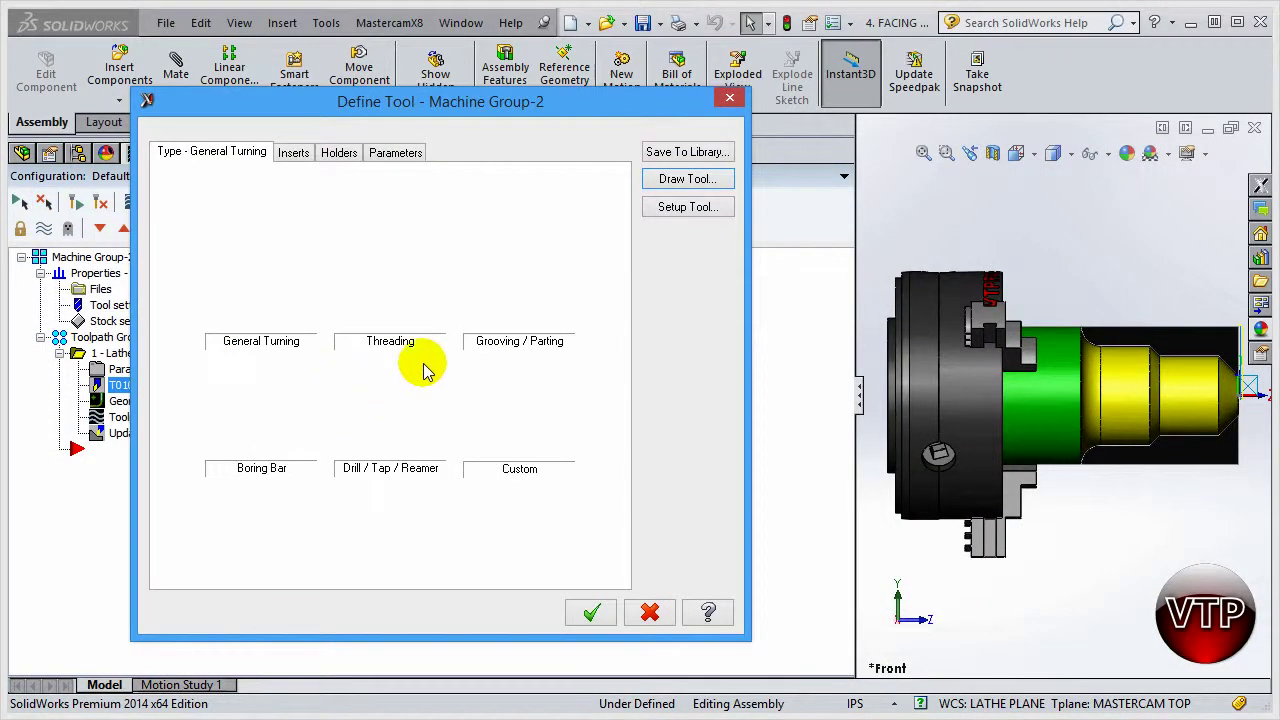
left_click(650, 612)
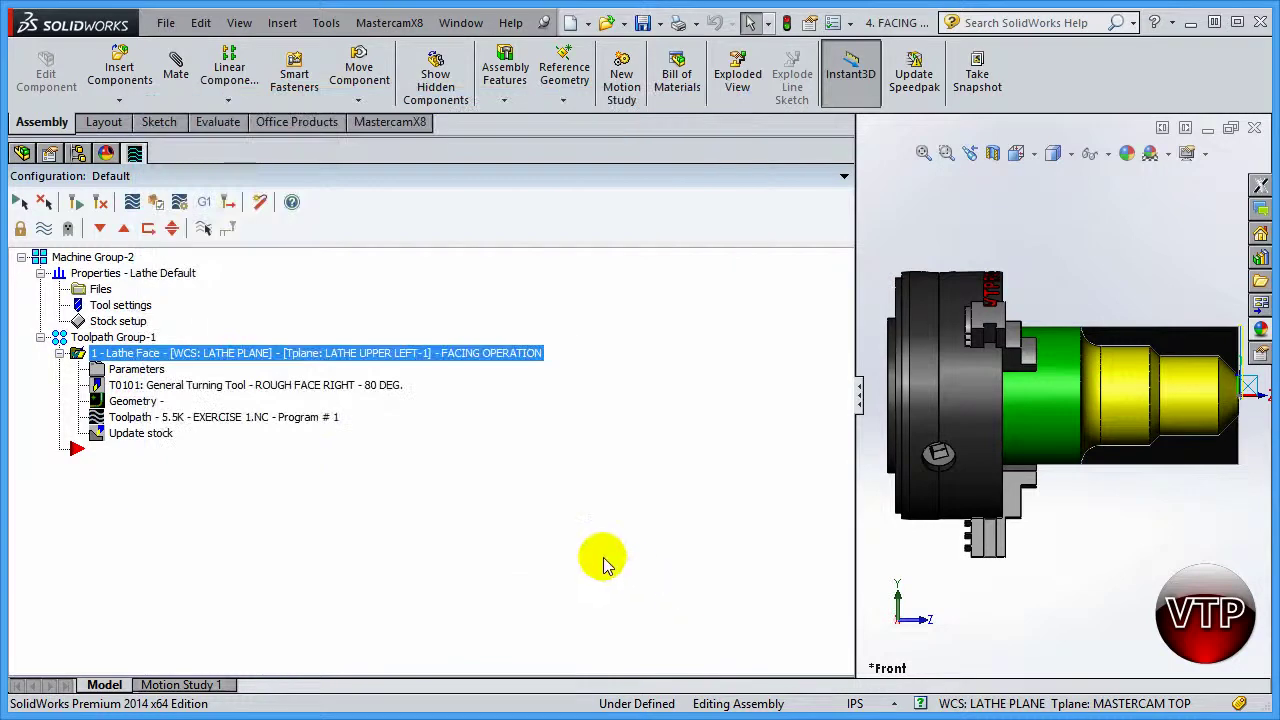
left_click(133, 403)
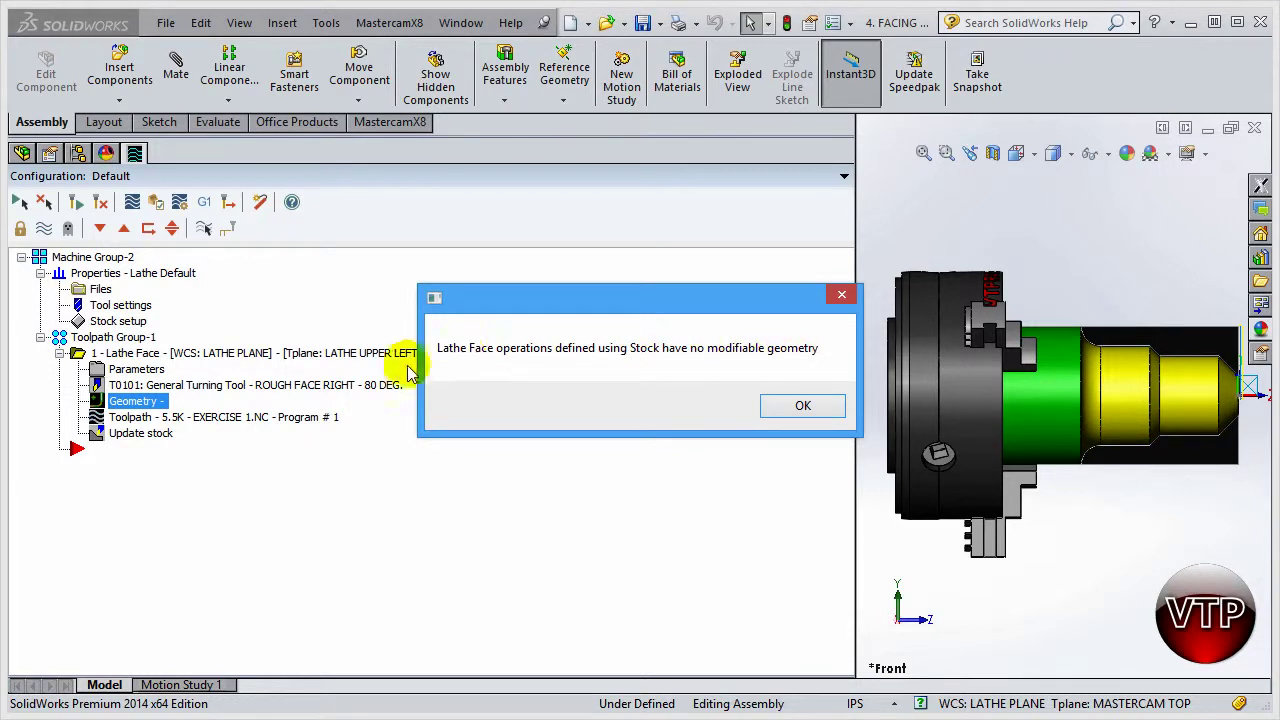
left_click(809, 420)
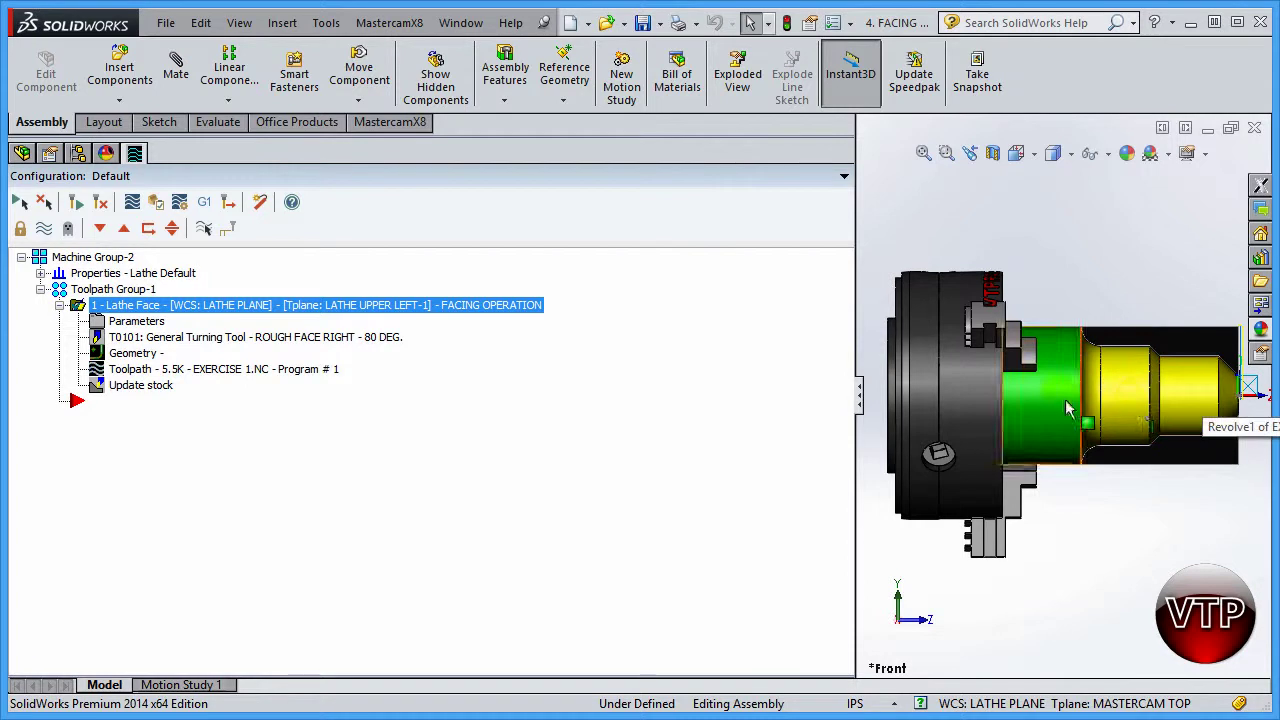
left_click(1215, 390)
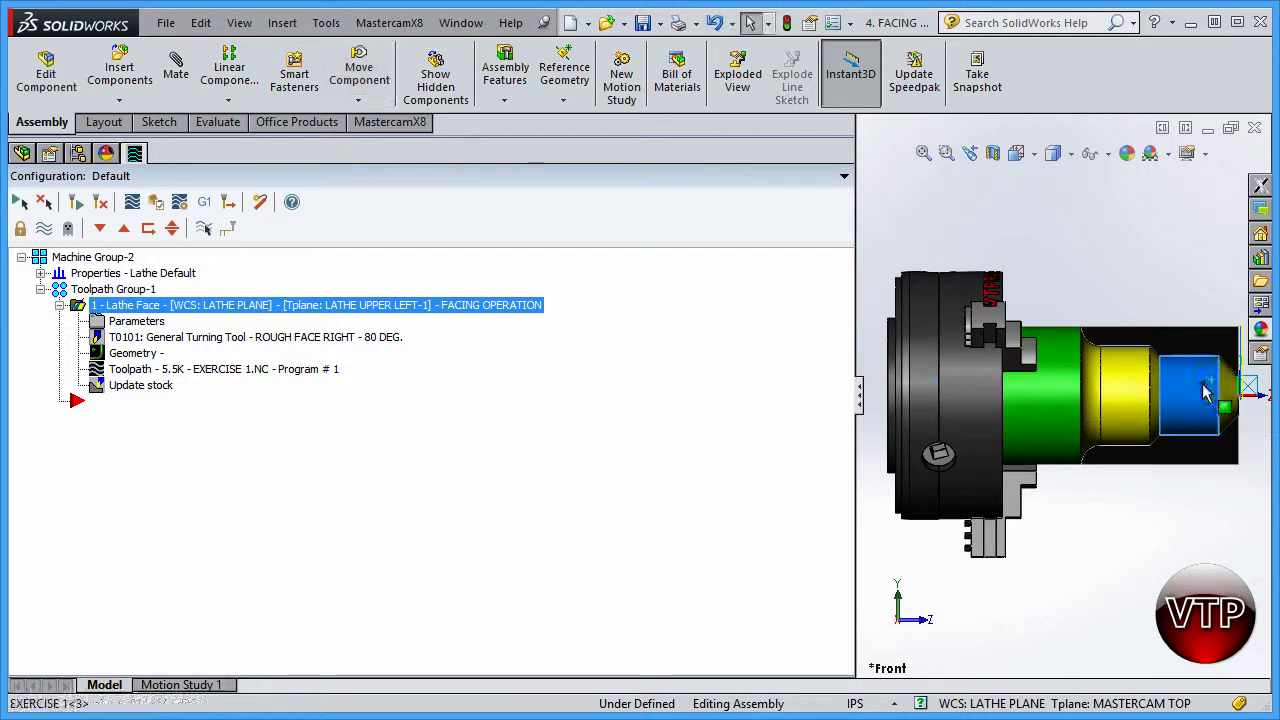
left_click(1134, 522)
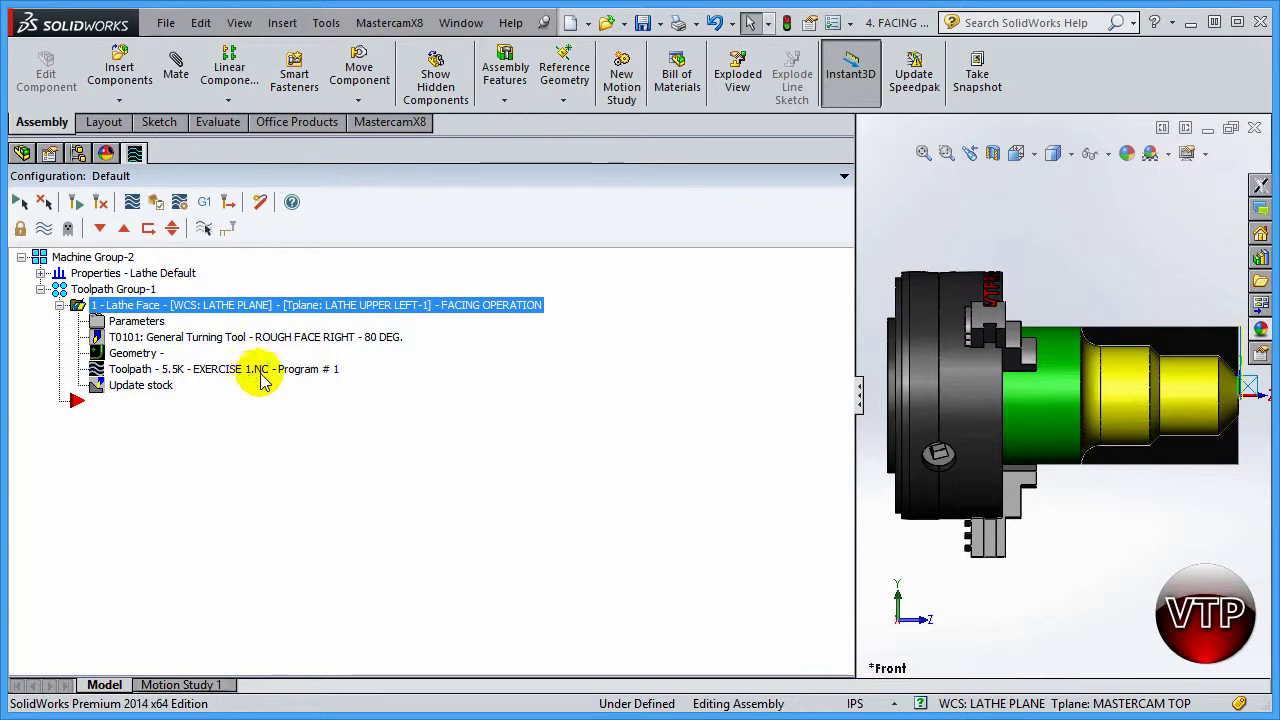
- Backplot the Lathe Face toolpath, zooming on the part to replay the facing pass before accepting
left_click(320, 369)
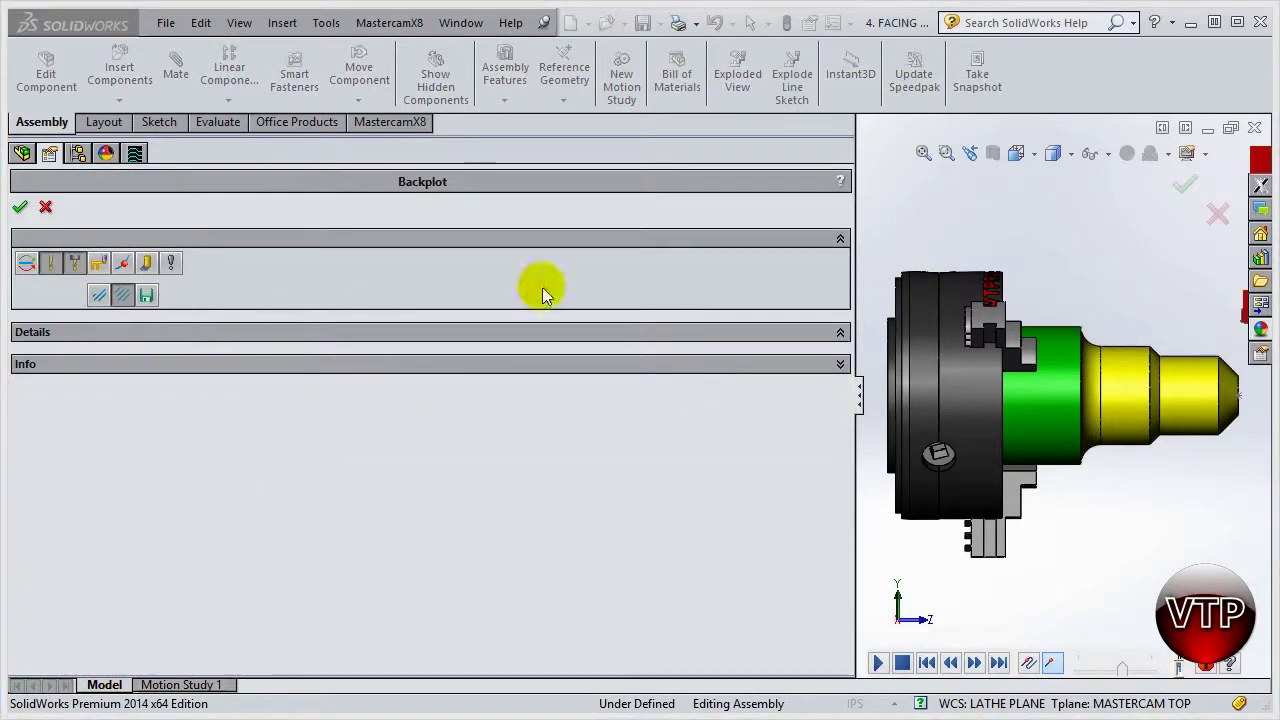
left_click_drag(851, 394, 270, 400)
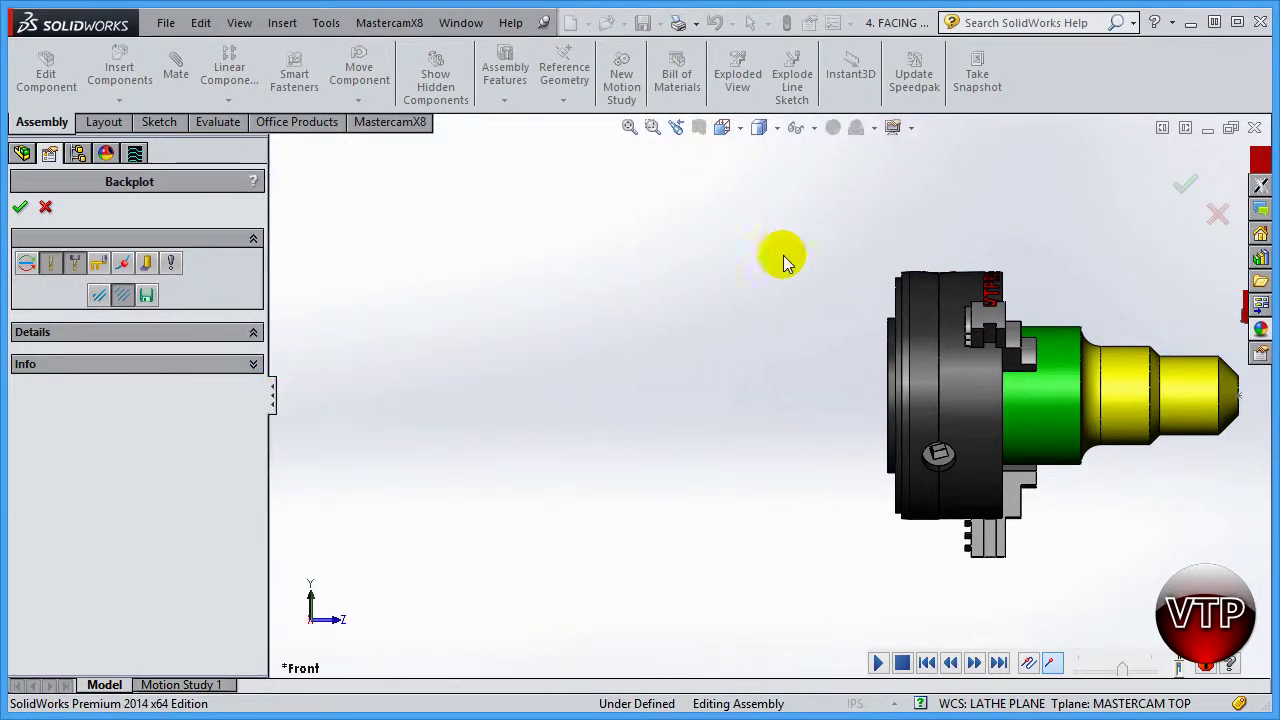
left_click(879, 664)
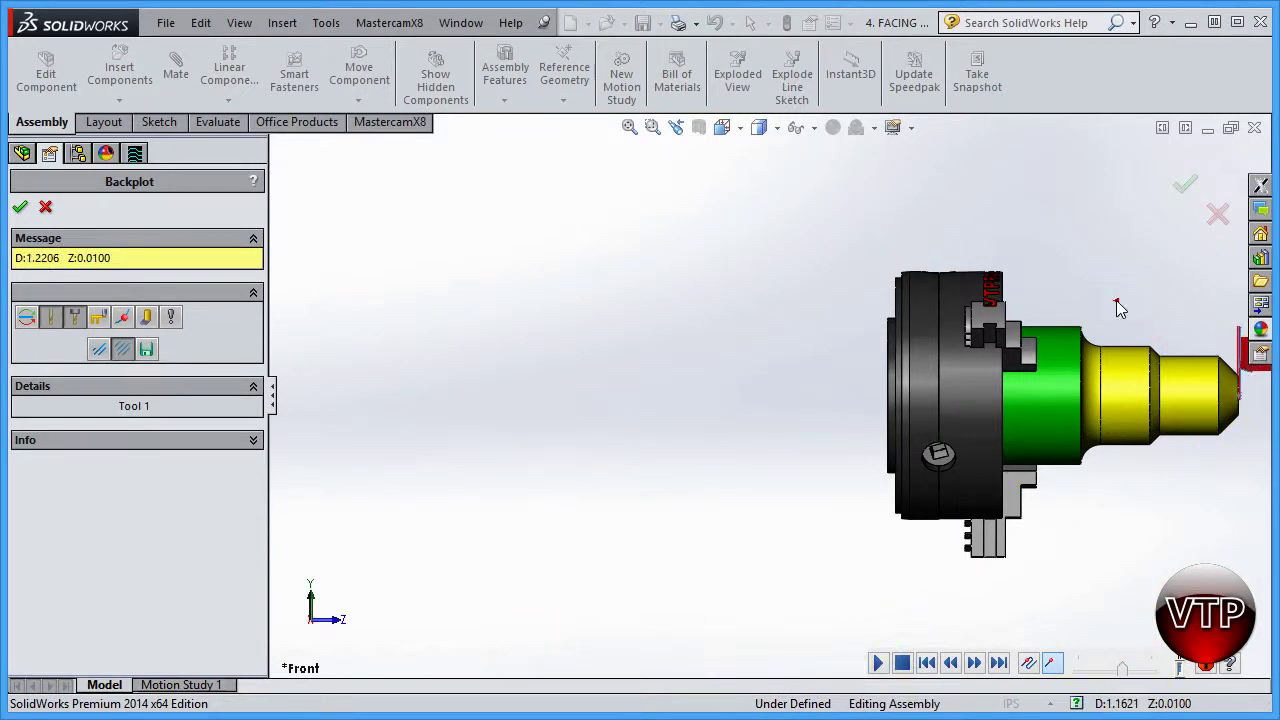
middle_click_drag(1116, 300, 830, 599, "ctrl")
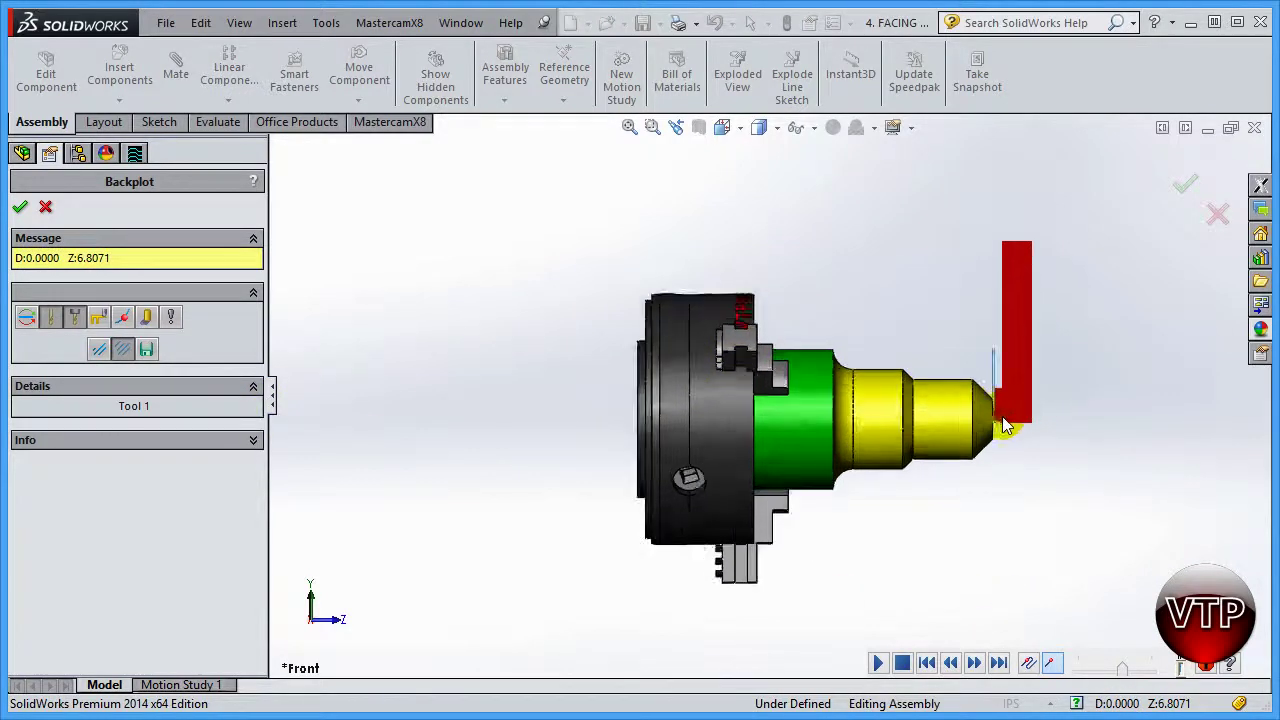
scroll(845, 394, "up", 5)
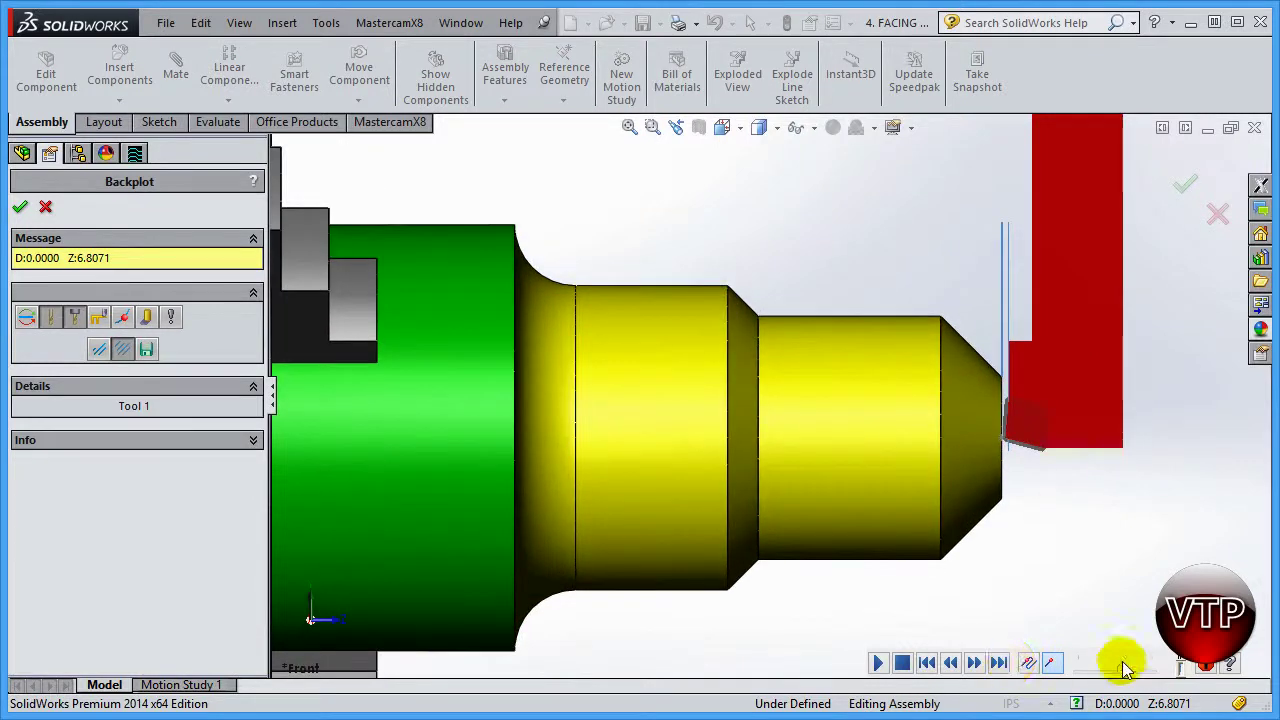
left_click(878, 663)
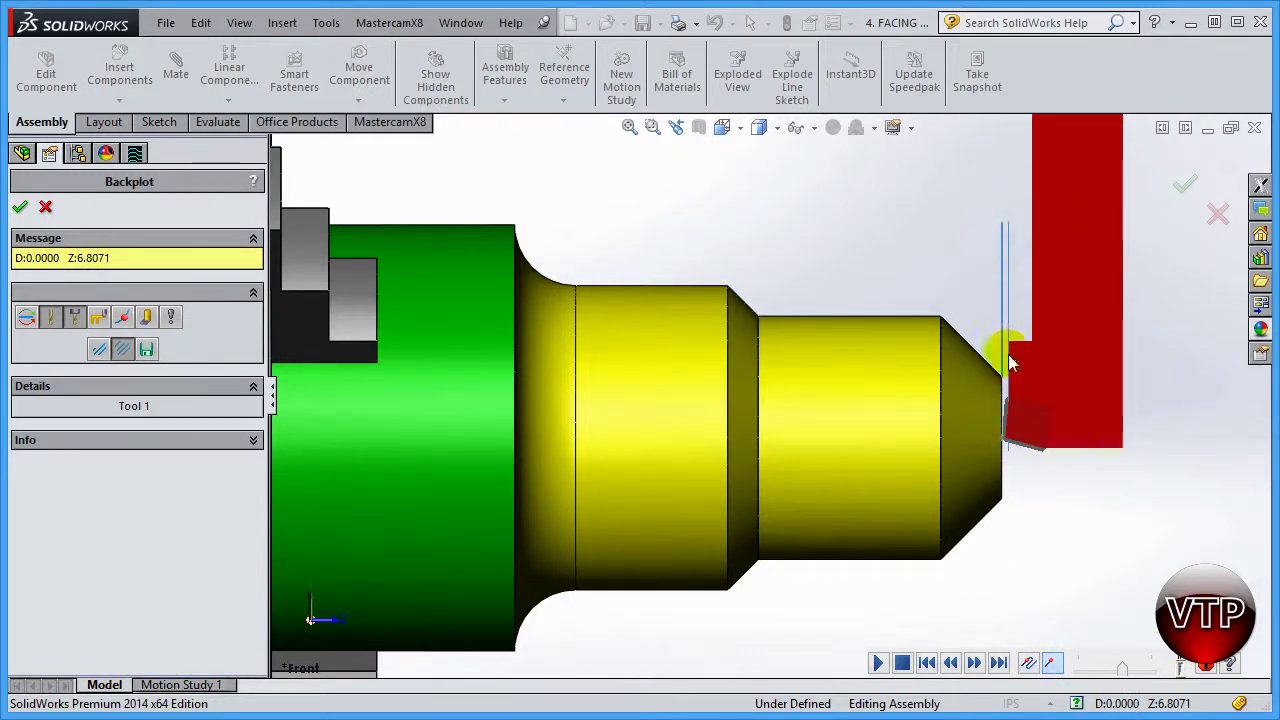
left_click(18, 206)
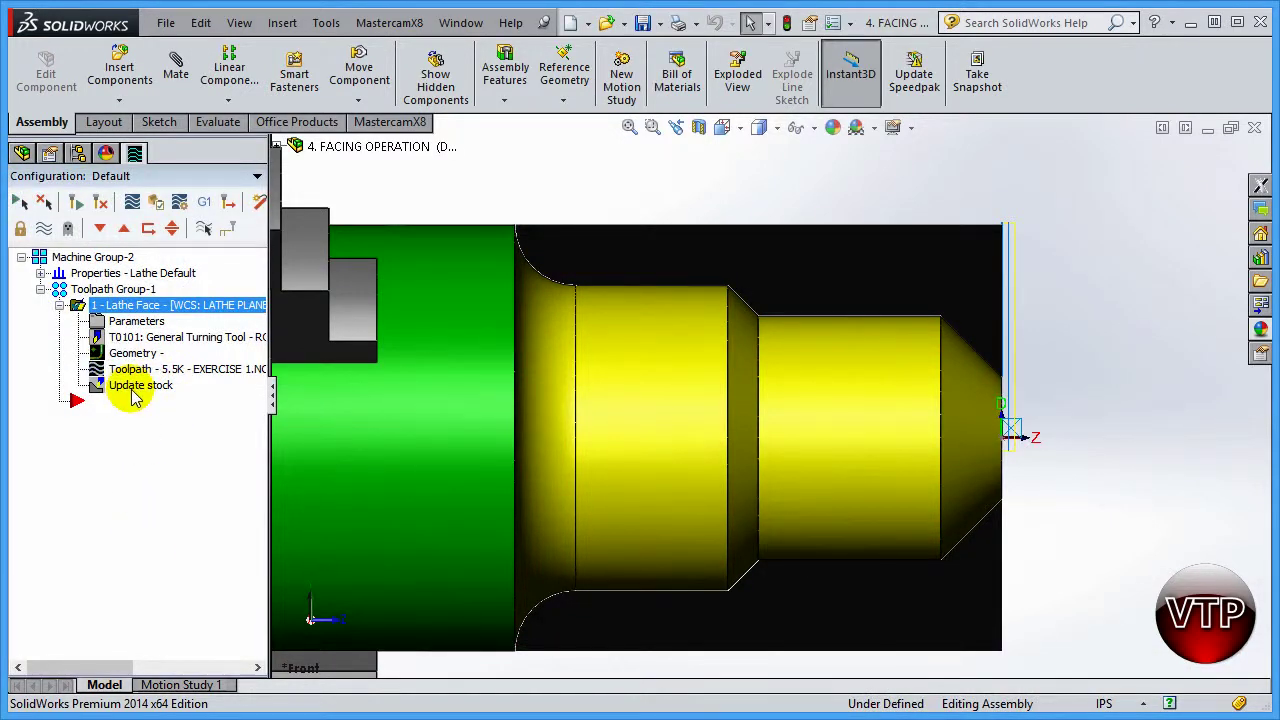
left_click(116, 397)
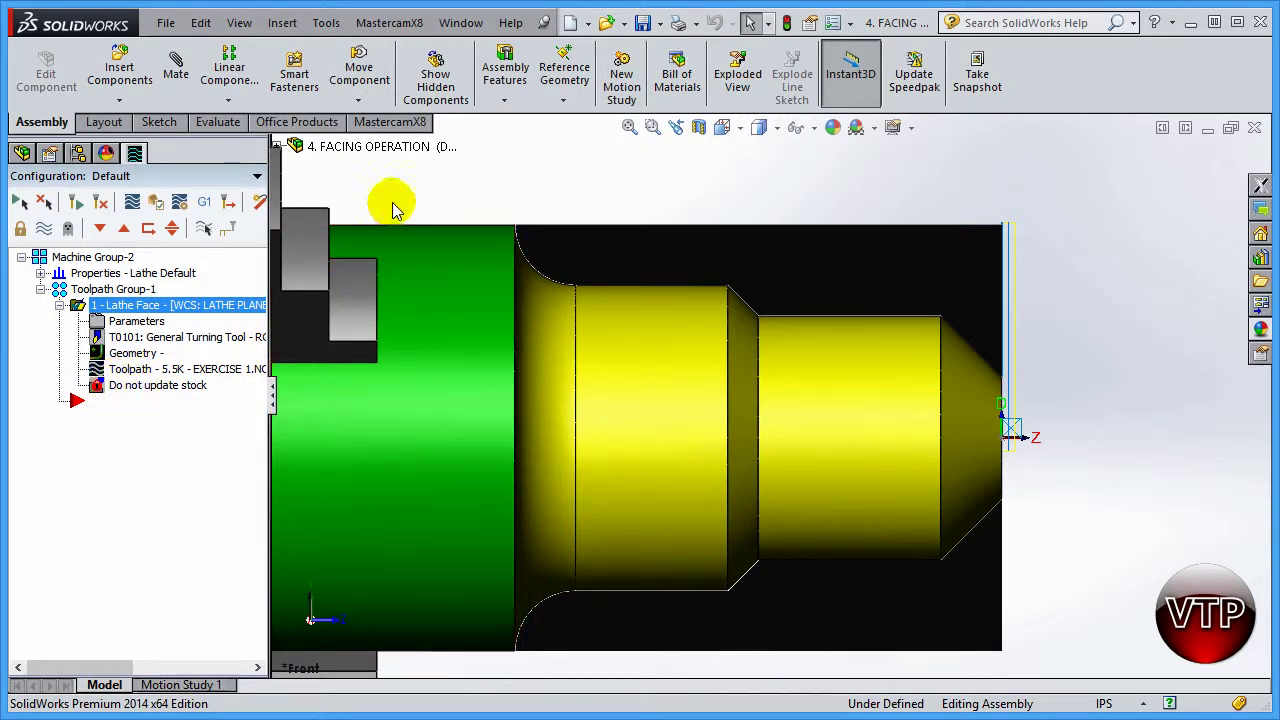
left_click(140, 386)
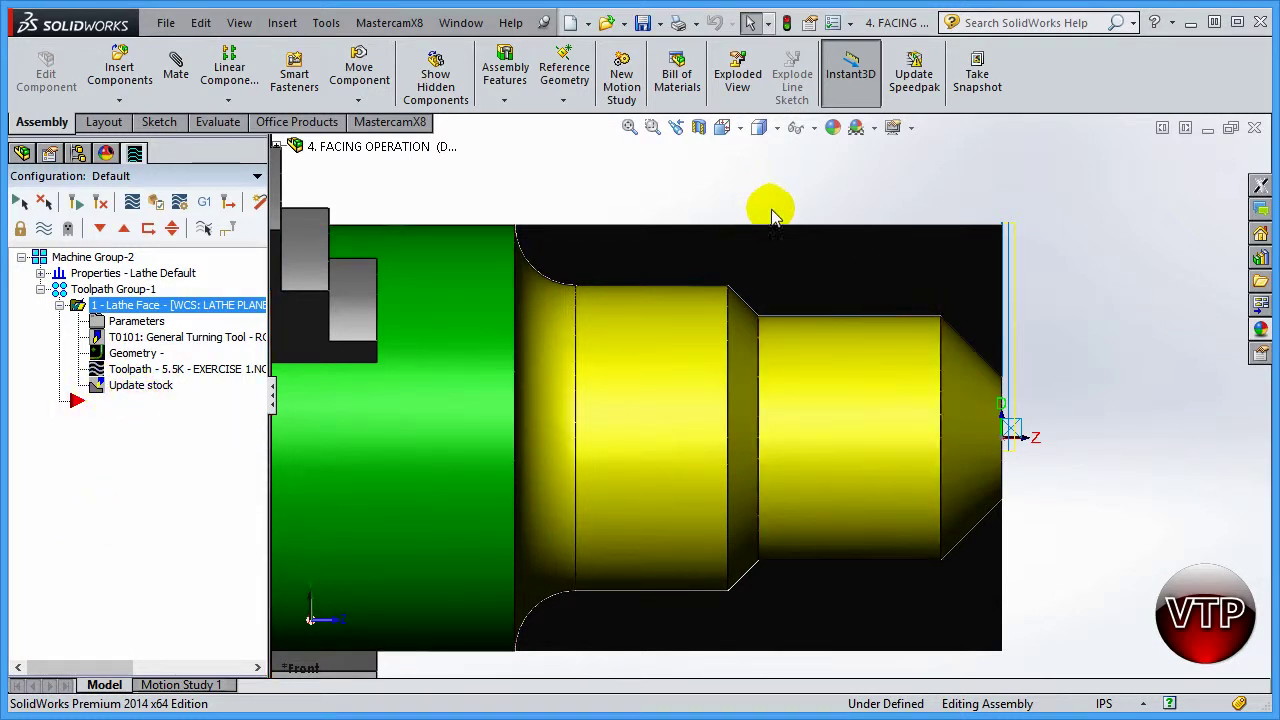
left_click(130, 385)
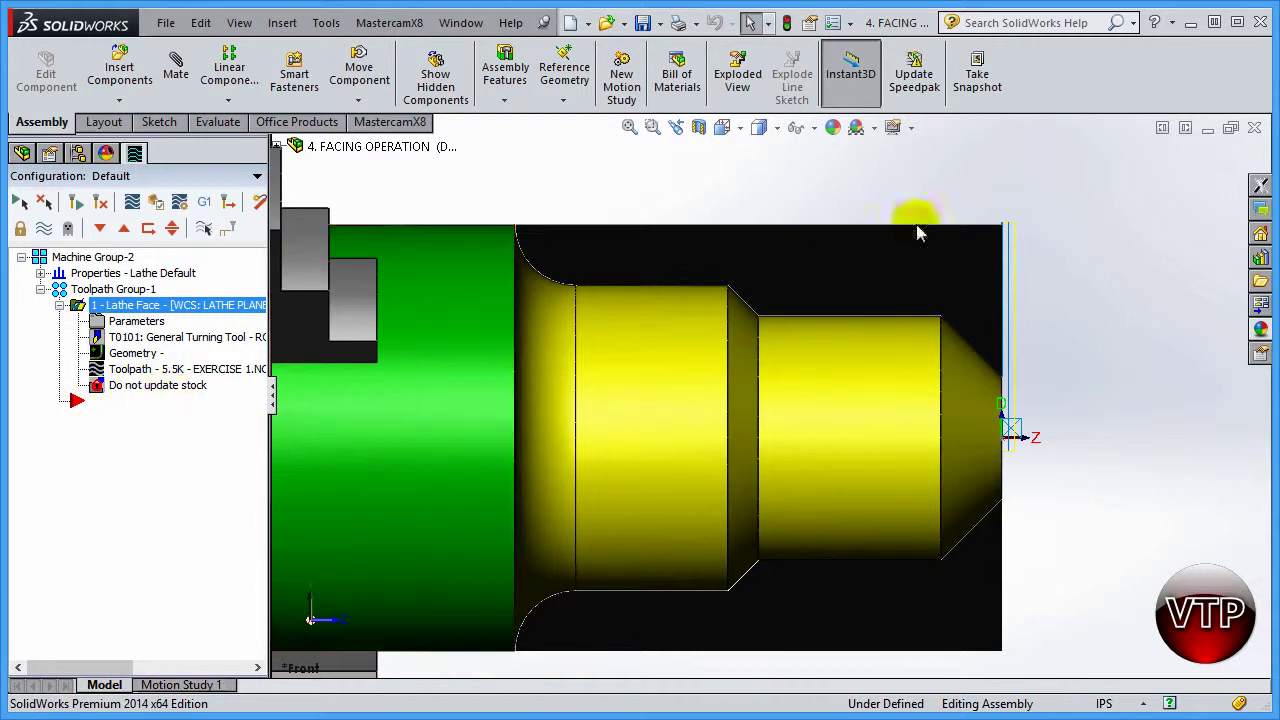
left_click(135, 385)
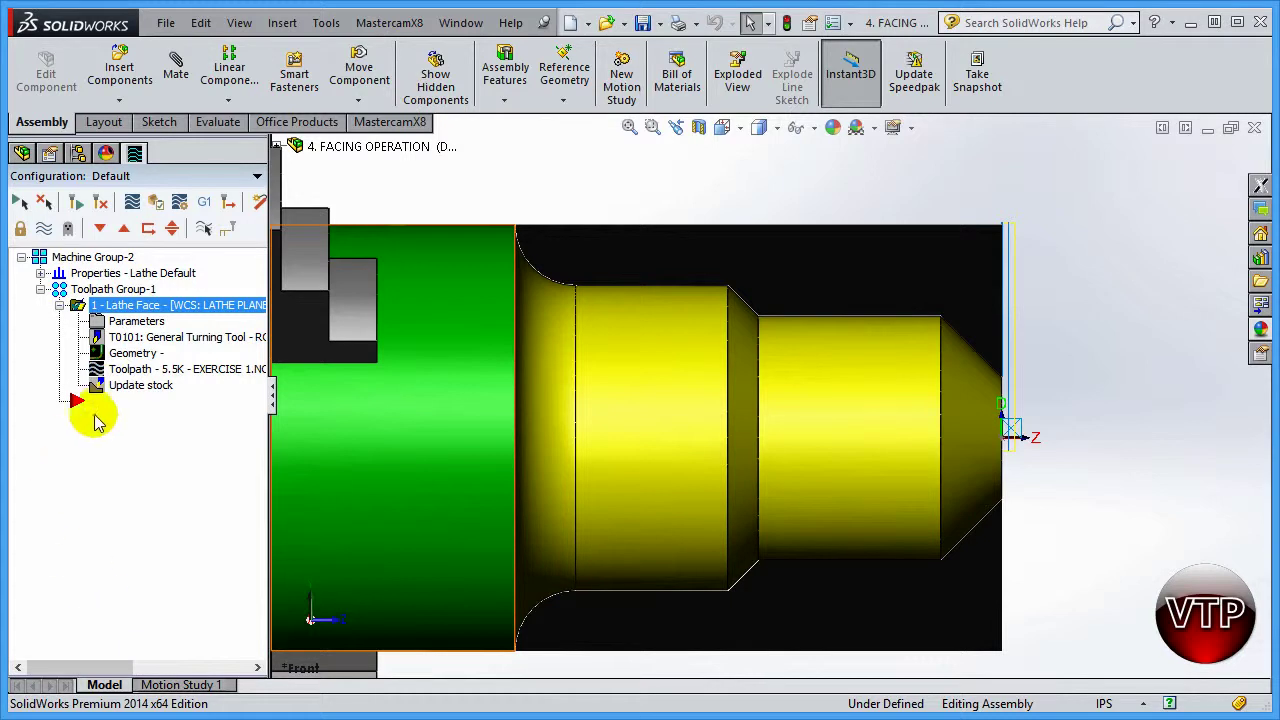
left_click(103, 312)
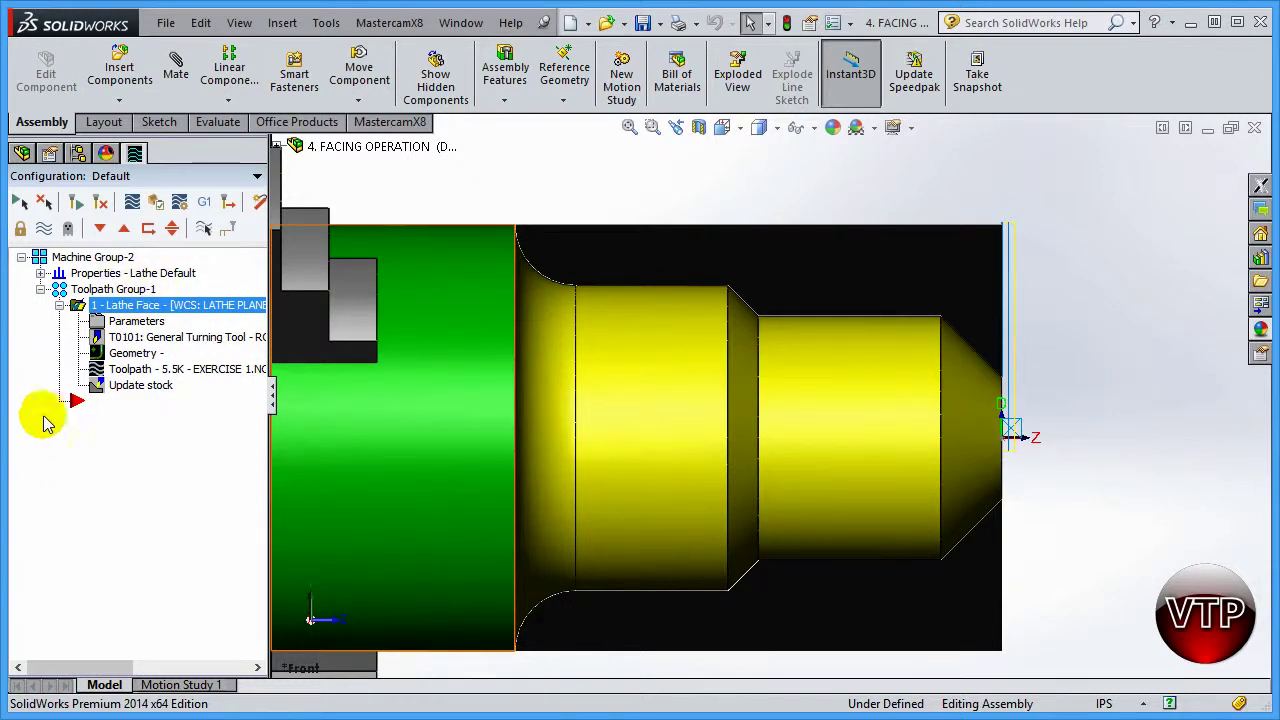
- Collapse the 1 - Lathe Face folder and browse the MastercamX8 Lathe Toolpaths list without choosing one
left_click(60, 306)
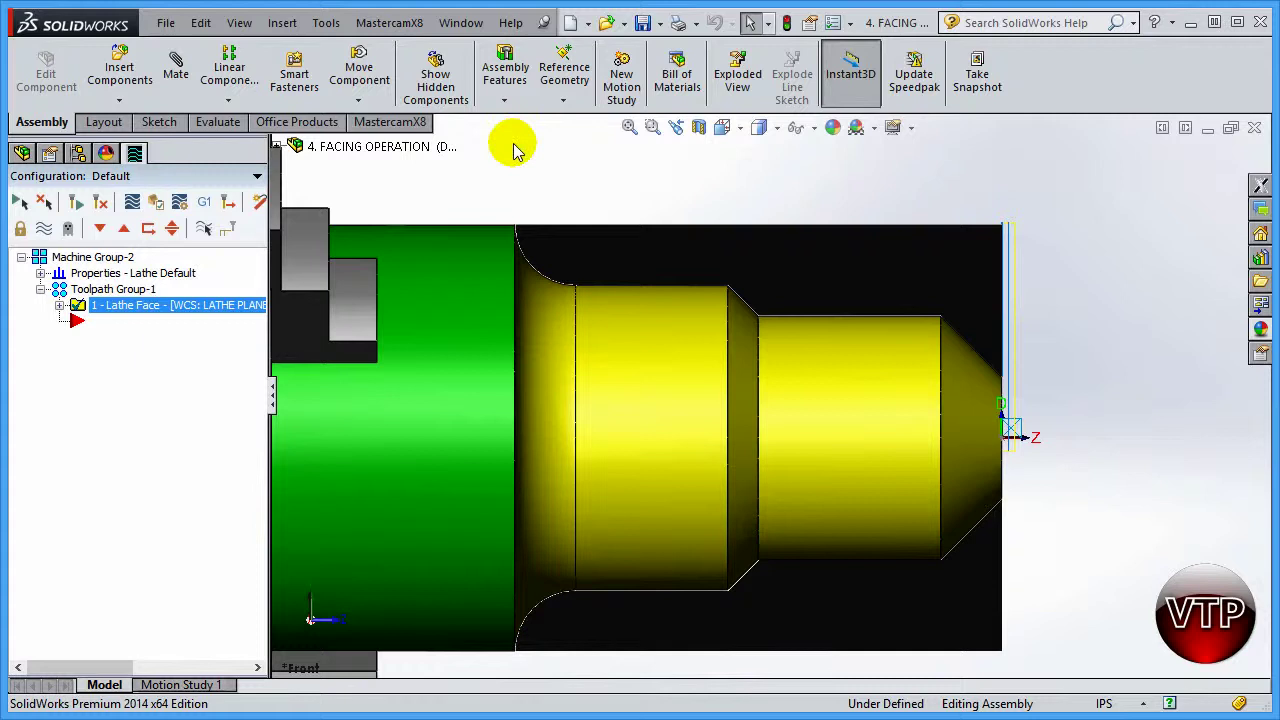
left_click(403, 120)
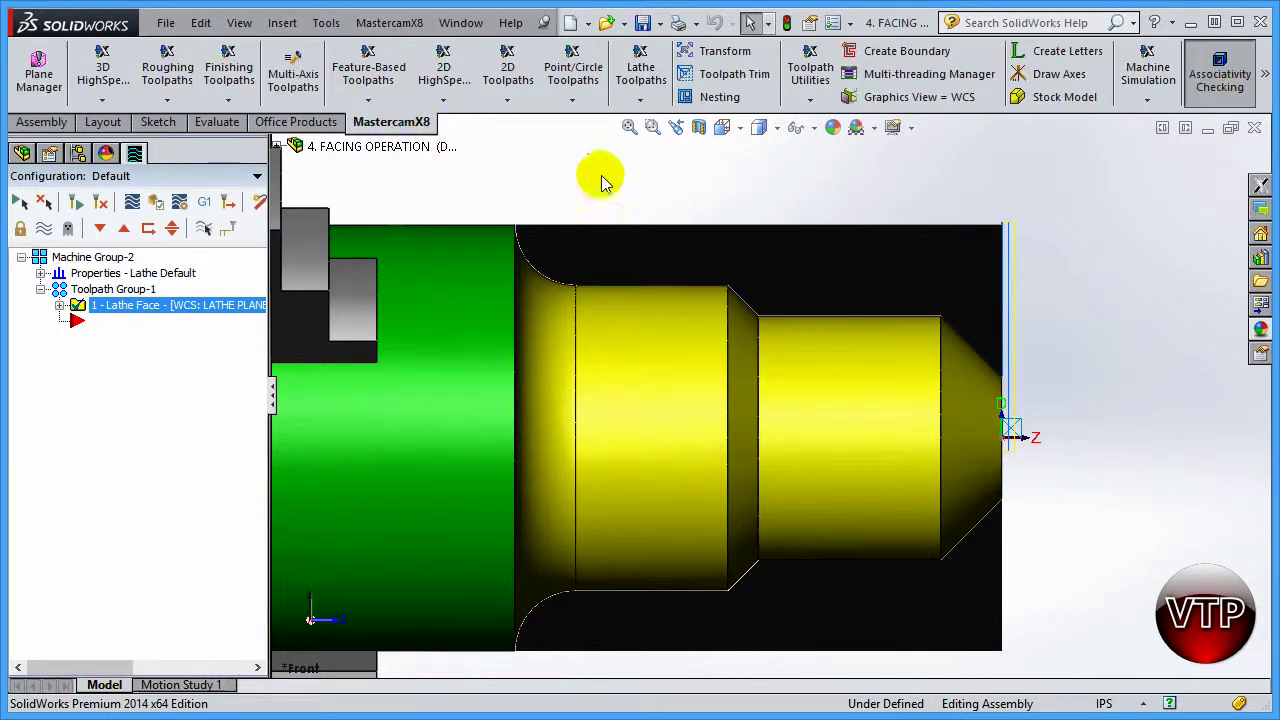
left_click(641, 102)
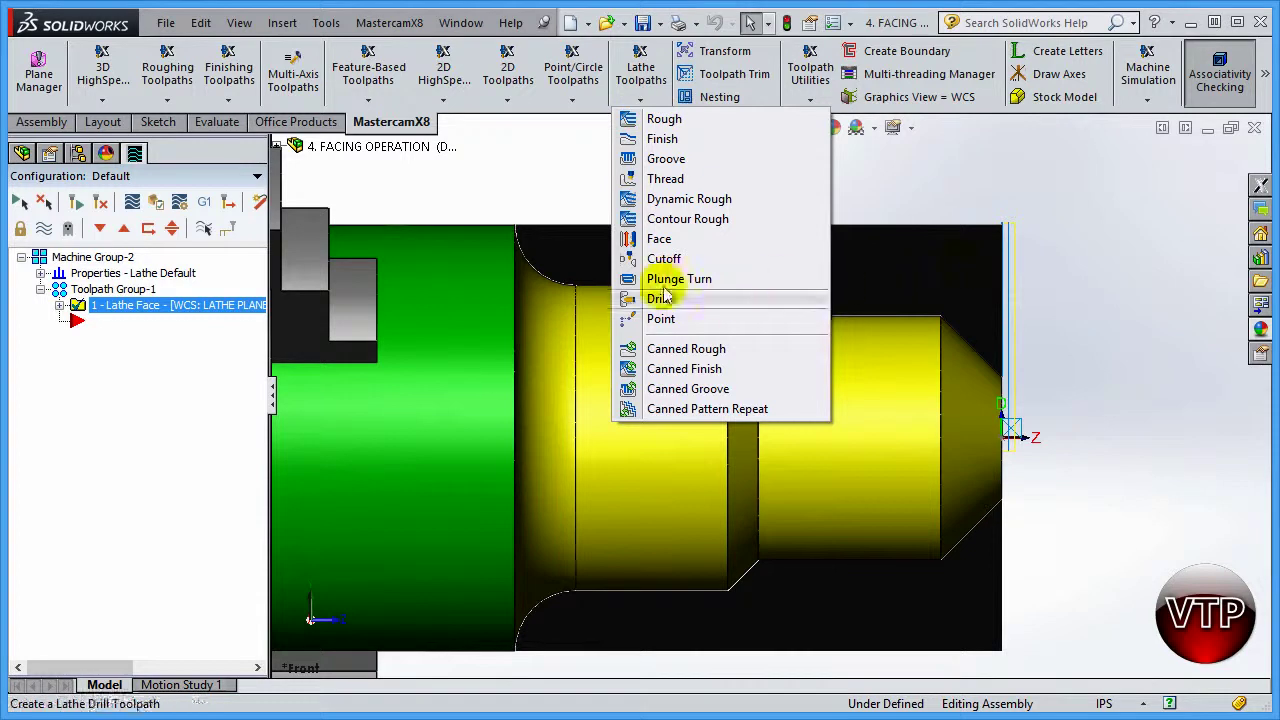
left_click(986, 188)
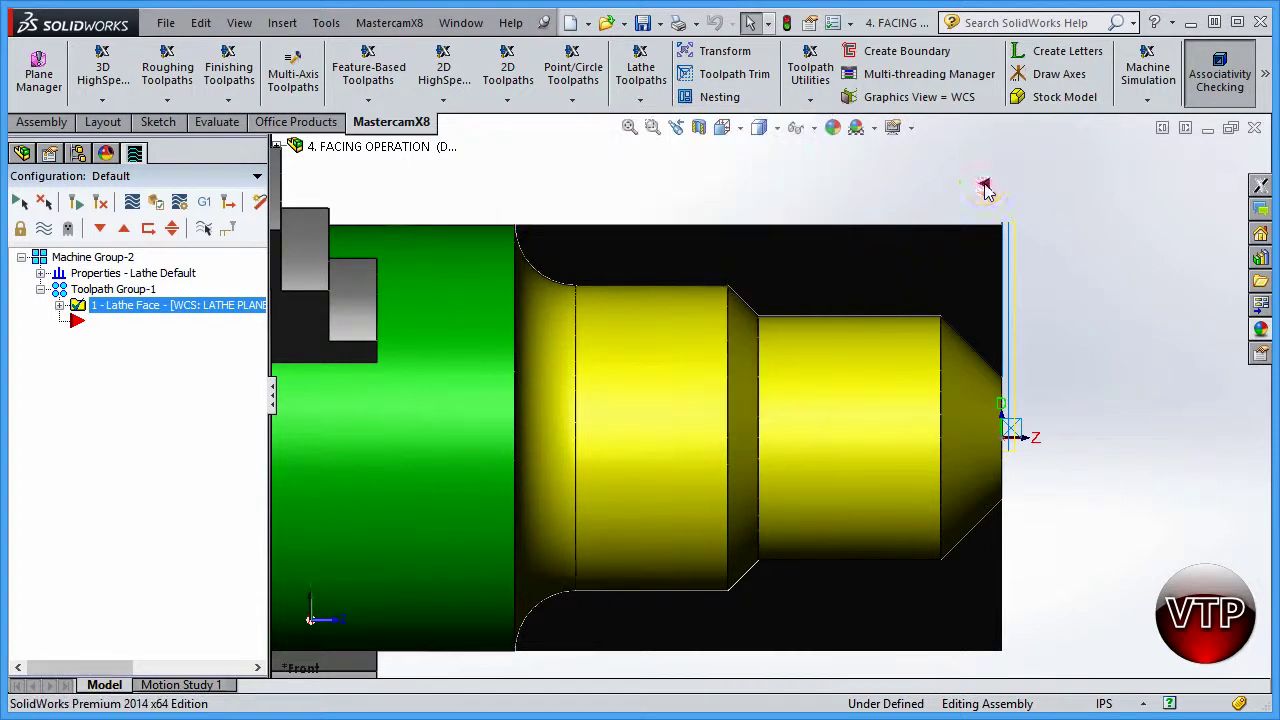